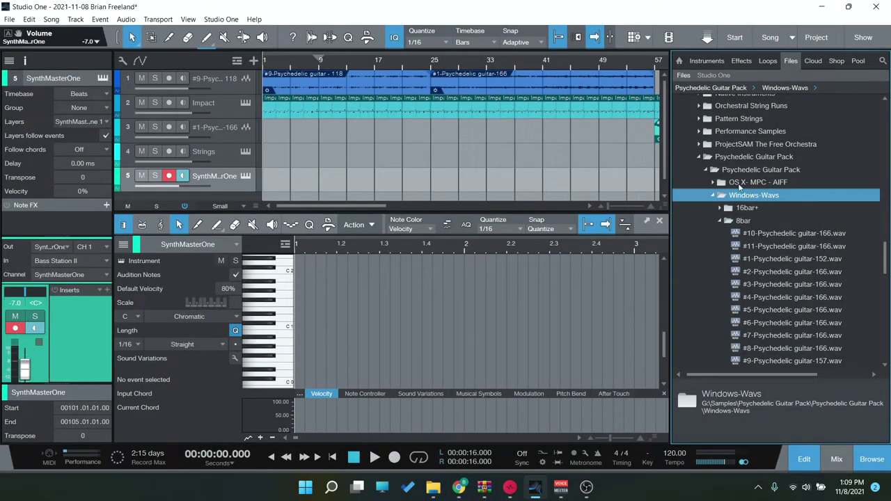
# Browse the OS X- MPC - AIFF folder of the Psychedelic Guitar Pack and review its 16bar+ loops
pyautogui.click(714, 196)
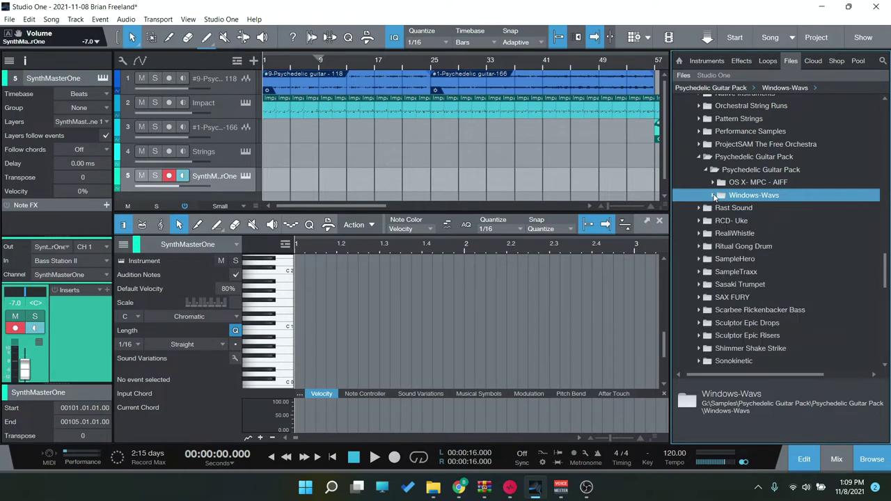
pyautogui.click(714, 182)
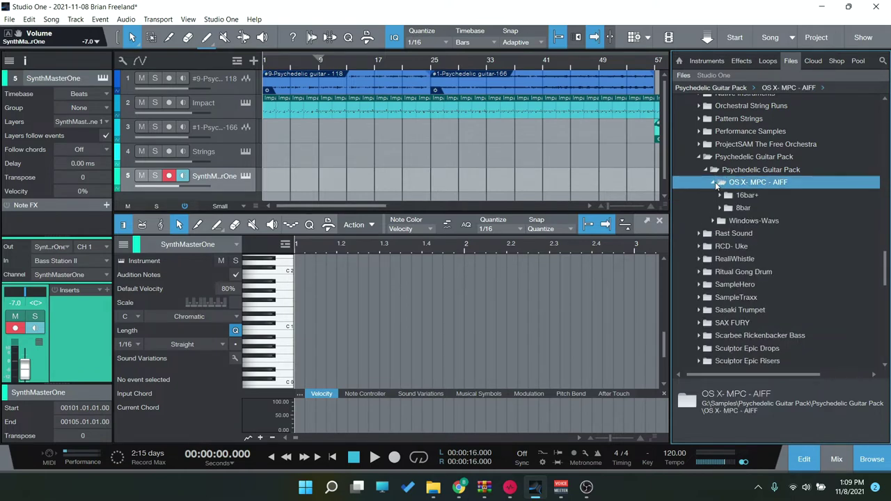
pyautogui.click(720, 196)
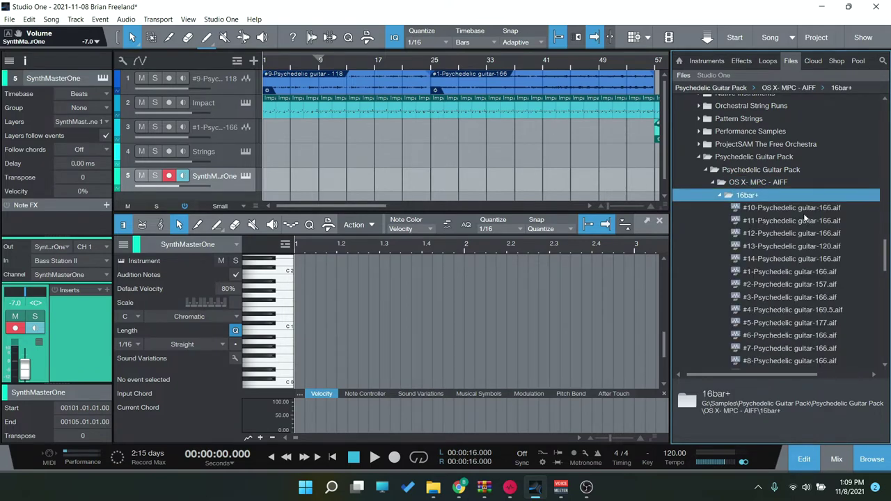
pyautogui.scroll(-1, 804, 213)
pyautogui.click(720, 158)
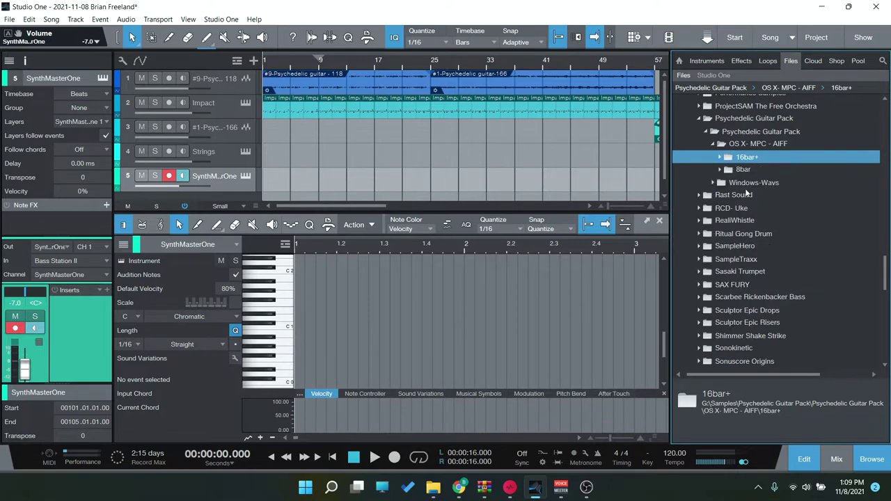
# Expand the 16bar+ and 8bar folders inside Windows-Wavs and review their WAV loops
pyautogui.click(713, 183)
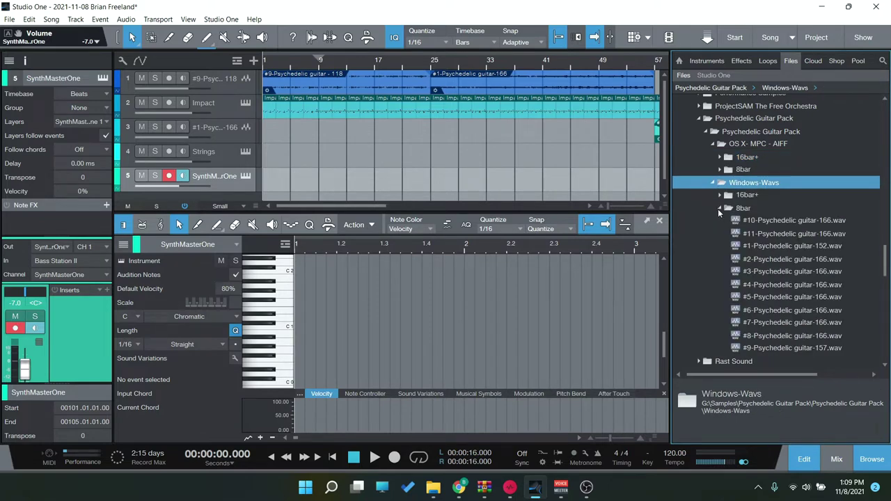
pyautogui.click(720, 208)
pyautogui.click(721, 195)
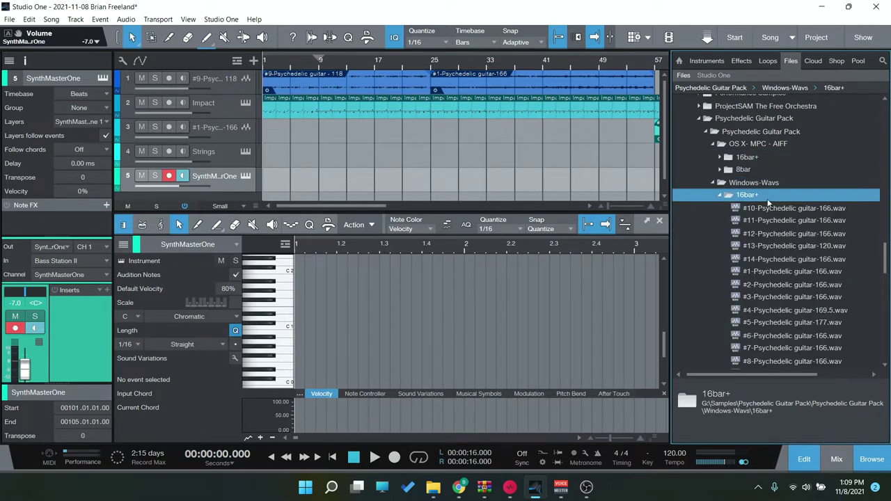
pyautogui.click(727, 301)
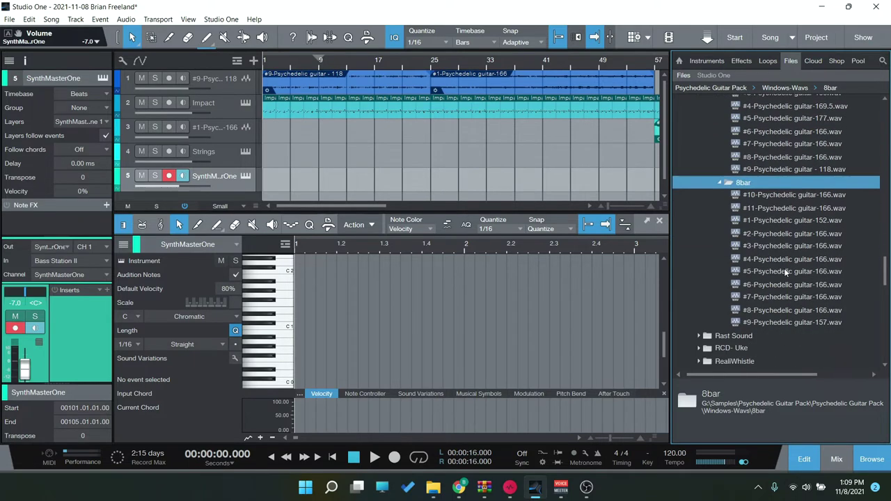
pyautogui.scroll(3, 784, 269)
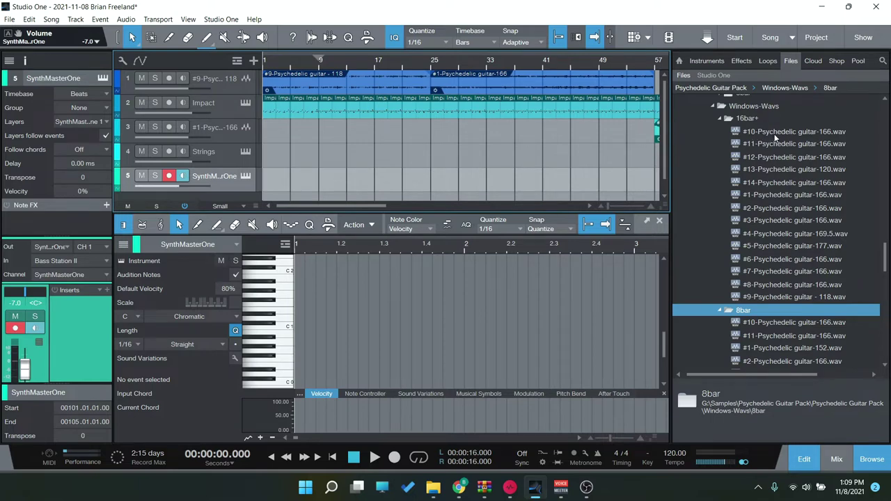
# Audition the Windows-Wavs 8bar guitar loops #10, #11, #1, #2 and #3
pyautogui.scroll(-2, 776, 137)
pyautogui.click(736, 261)
pyautogui.scroll(-2, 736, 268)
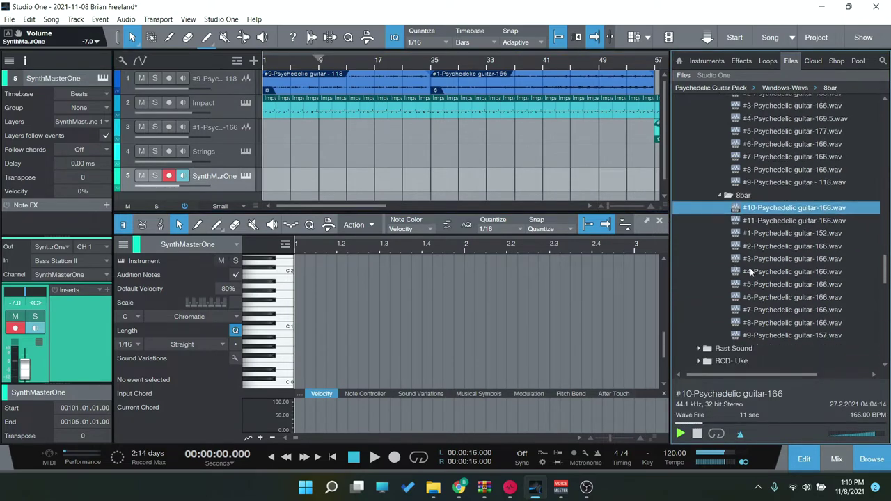
pyautogui.scroll(1, 757, 264)
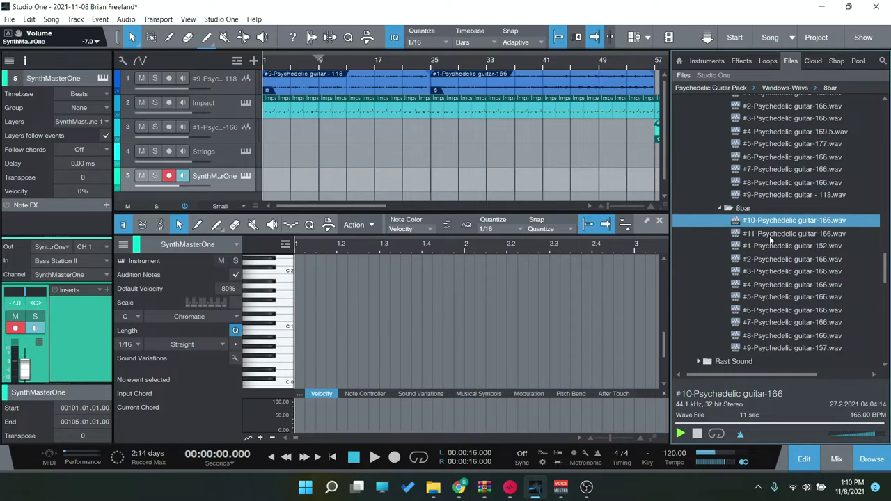
pyautogui.press('Down')
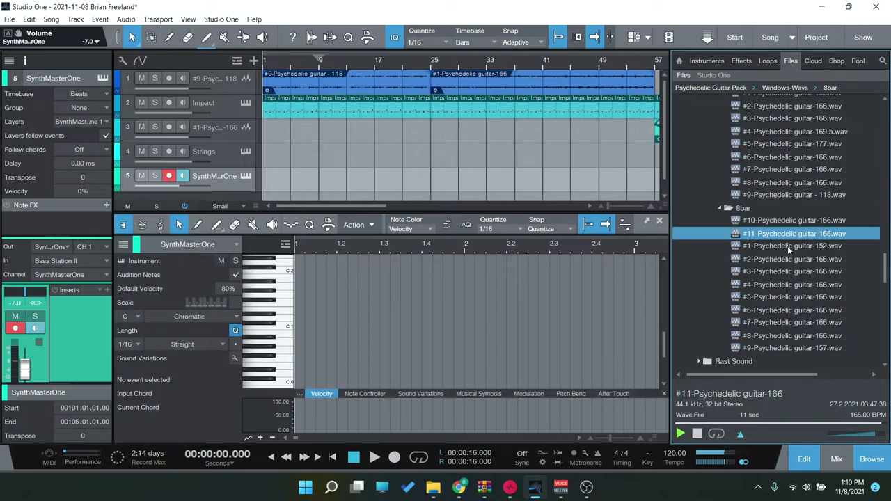
pyautogui.click(788, 246)
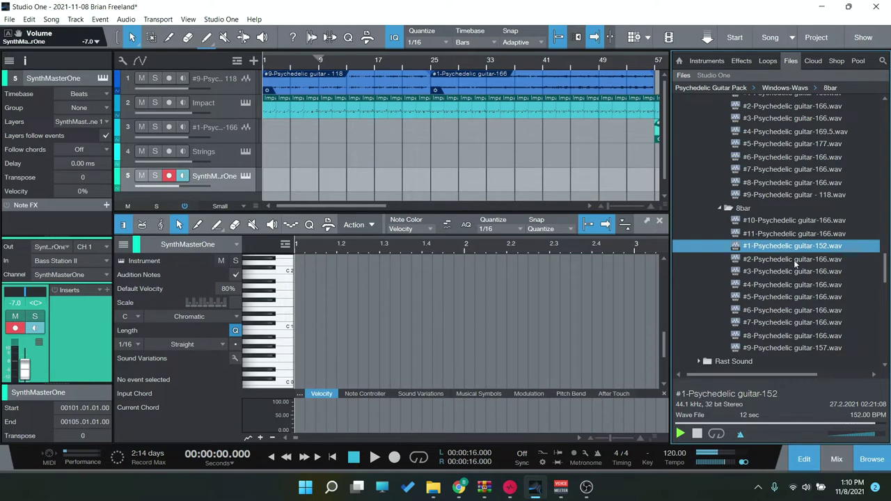
pyautogui.click(794, 259)
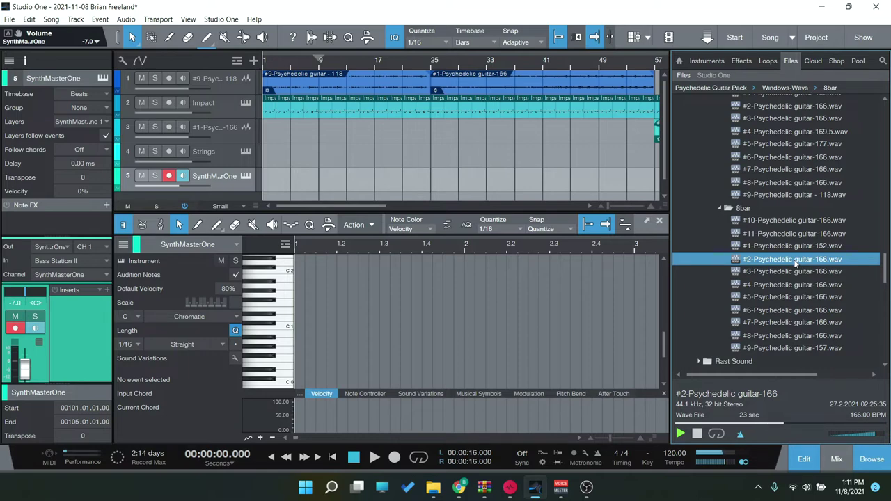
pyautogui.click(793, 273)
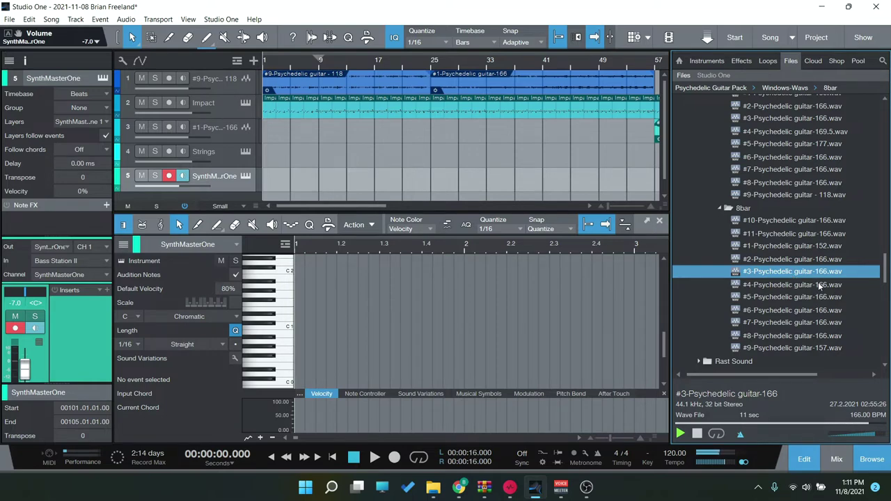
# Audition the remaining 8bar guitar loops #4 through #9 and stop the preview
pyautogui.click(820, 286)
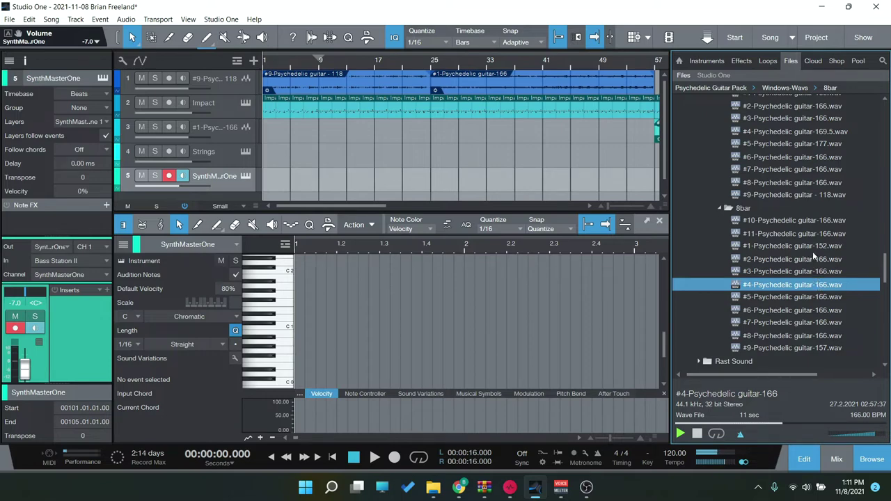
pyautogui.click(813, 297)
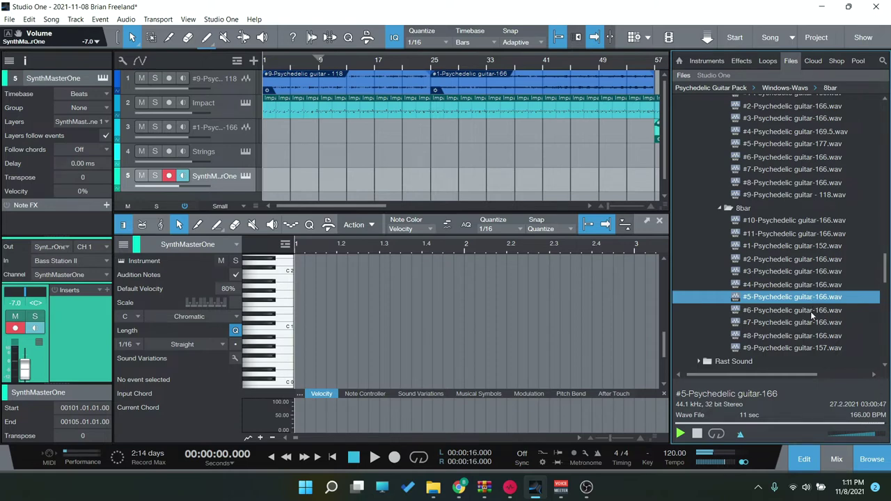
pyautogui.click(812, 312)
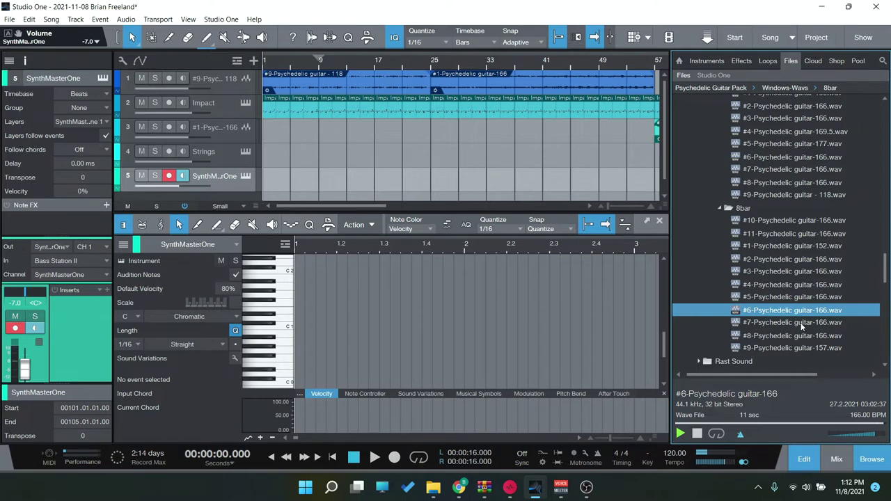
pyautogui.click(801, 323)
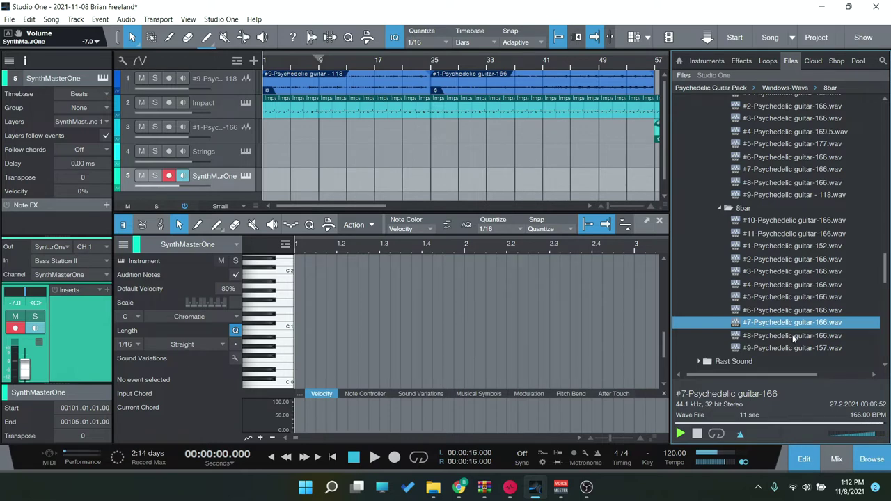
pyautogui.click(794, 337)
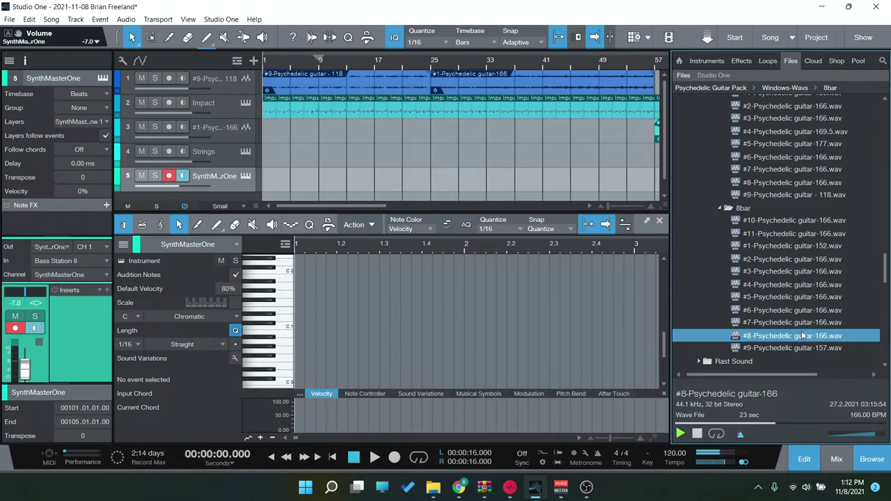
pyautogui.click(808, 348)
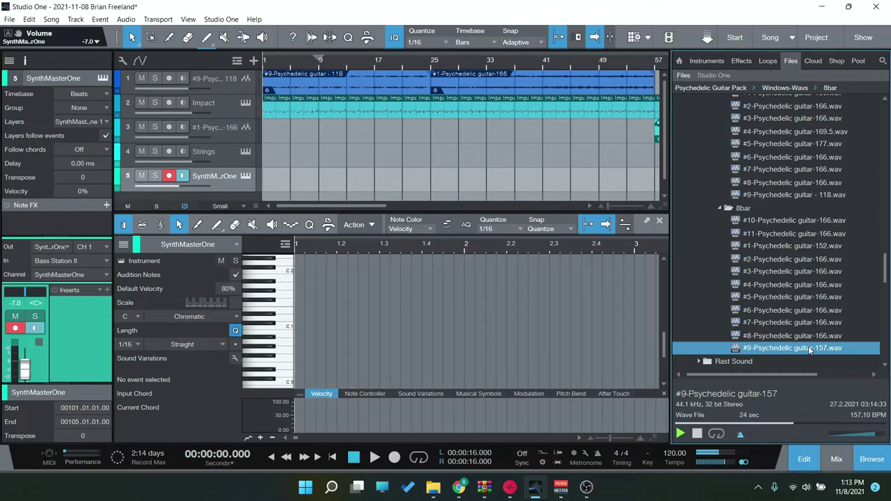
pyautogui.click(700, 433)
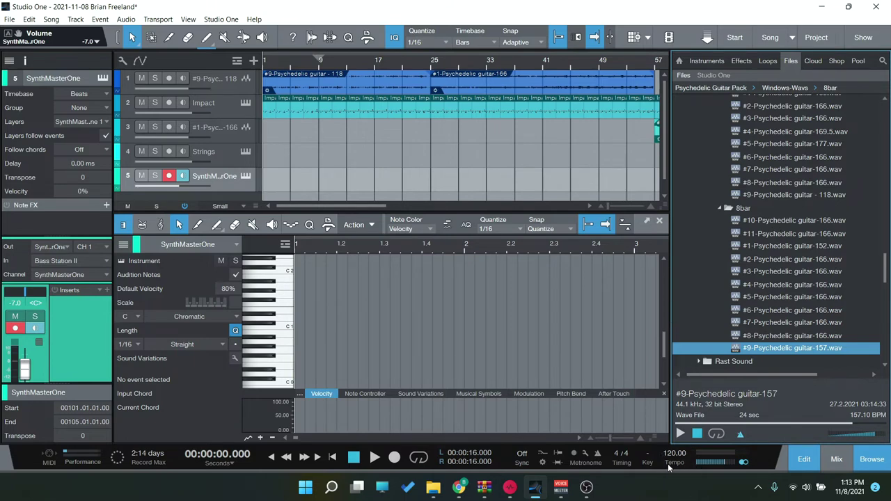
# Look over the song's arrangement along the timeline from bar 1 to about bar 105, ending back at the start
pyautogui.scroll(3, 802, 231)
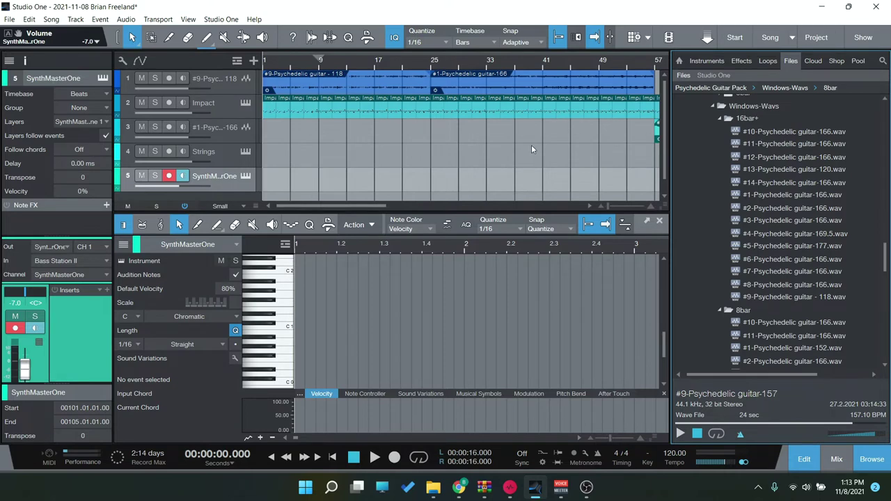
pyautogui.moveTo(378, 206); pyautogui.dragTo(410, 205)
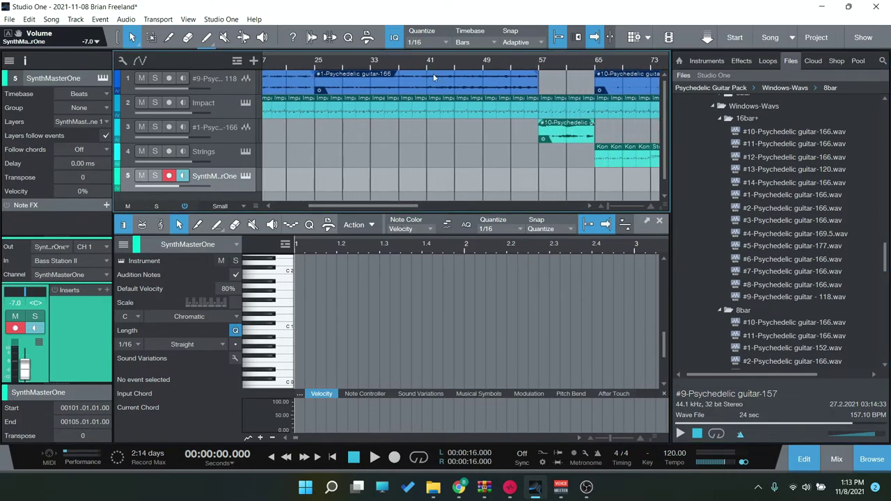
pyautogui.moveTo(325, 205); pyautogui.dragTo(294, 196)
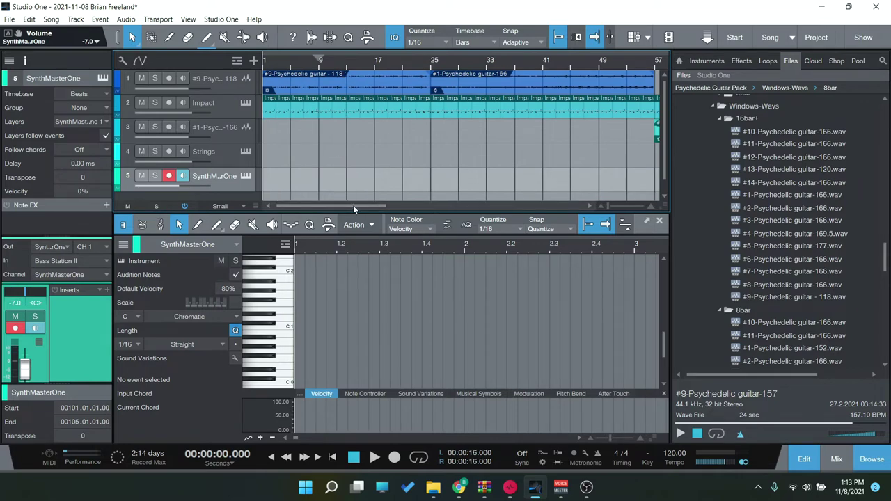
pyautogui.moveTo(353, 208)
pyautogui.mouseDown()
pyautogui.moveTo(431, 209)
pyautogui.moveTo(355, 209)
pyautogui.mouseUp()
pyautogui.moveTo(341, 208); pyautogui.dragTo(442, 208)
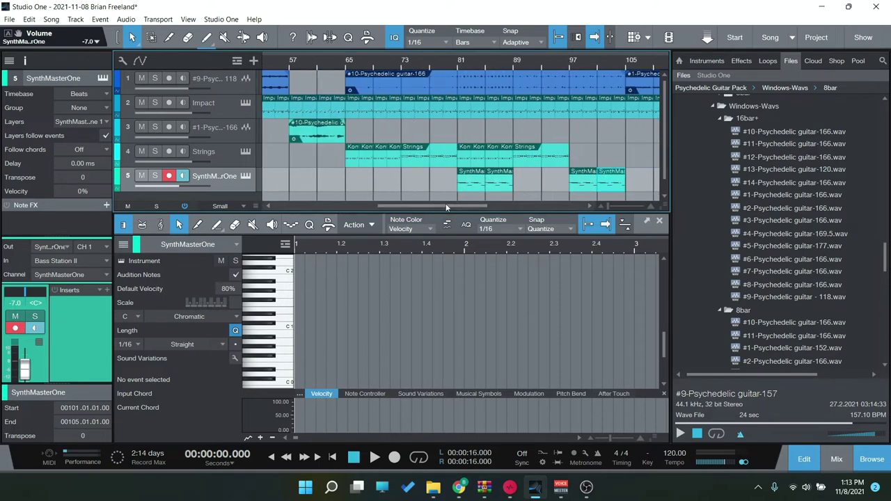
pyautogui.moveTo(418, 207); pyautogui.dragTo(314, 206)
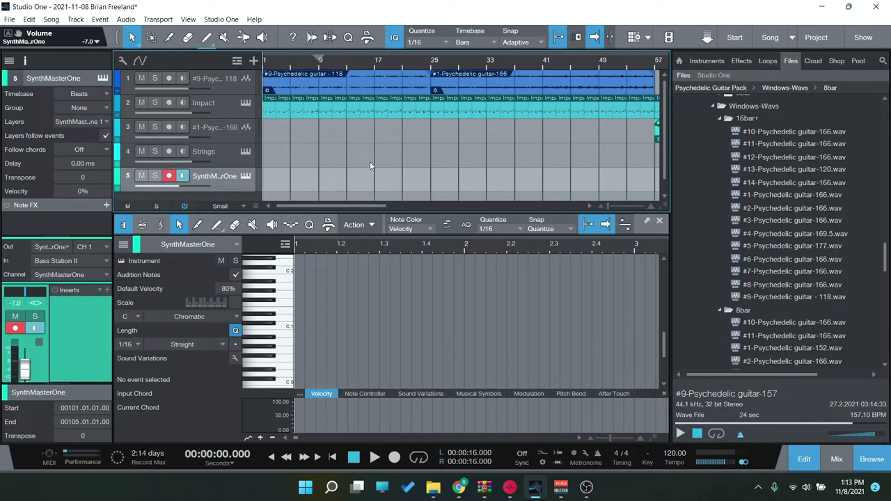
# Hide the note editor and play the song from the beginning with a closer view of the timeline
pyautogui.press('F2')
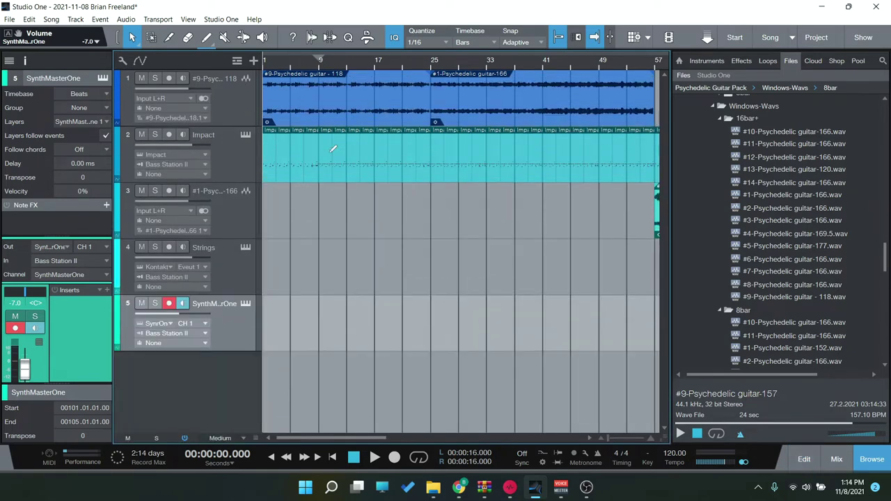
pyautogui.press('space')
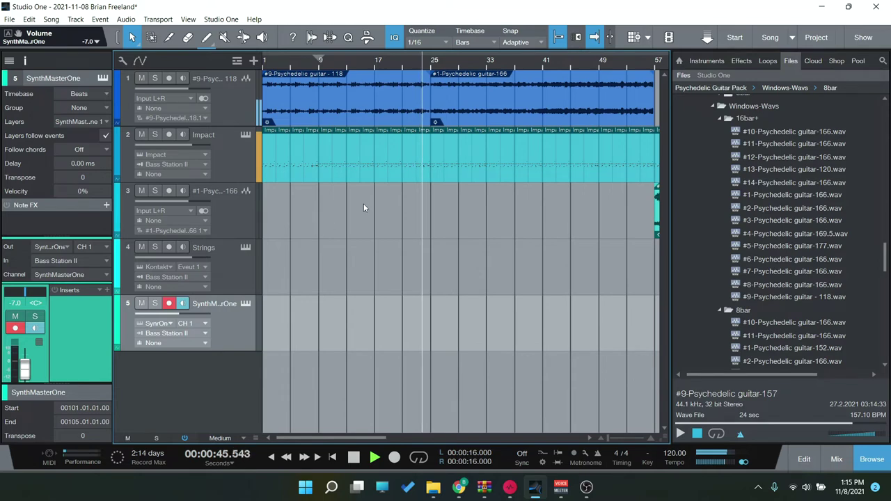
pyautogui.press('e')
pyautogui.press('e')
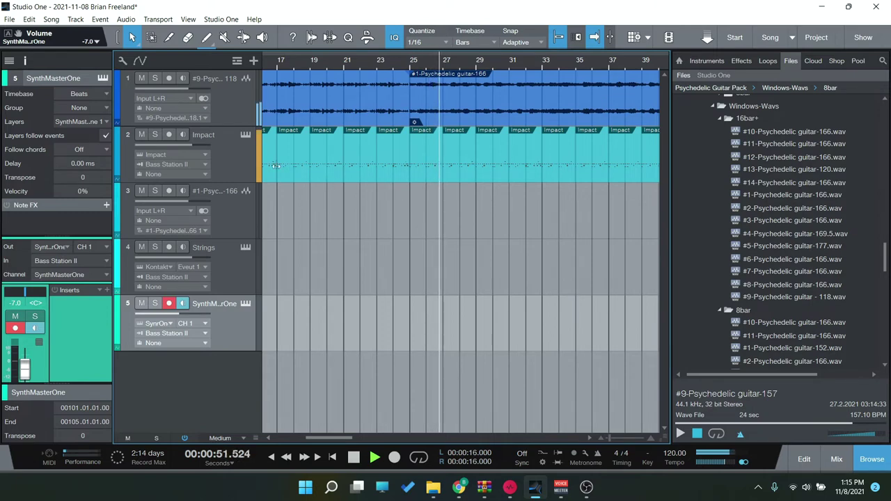
# Open the Impact track's instrument and check its preset selection
pyautogui.click(246, 136)
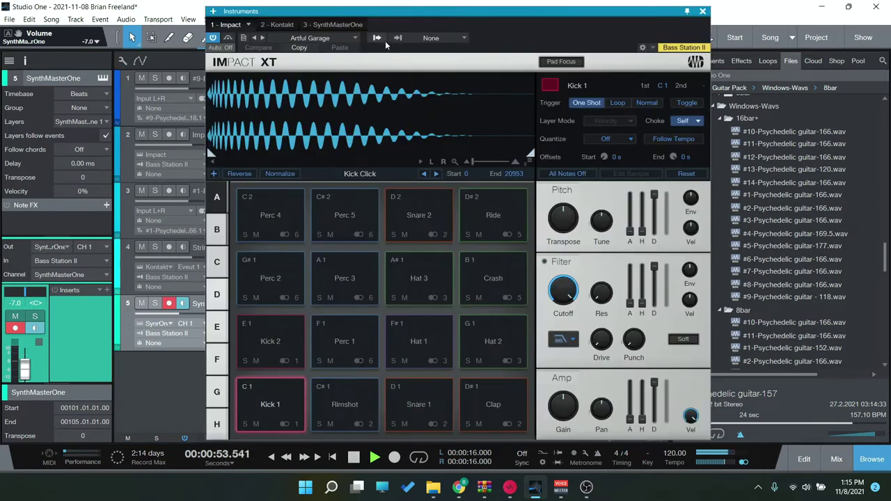
pyautogui.click(356, 38)
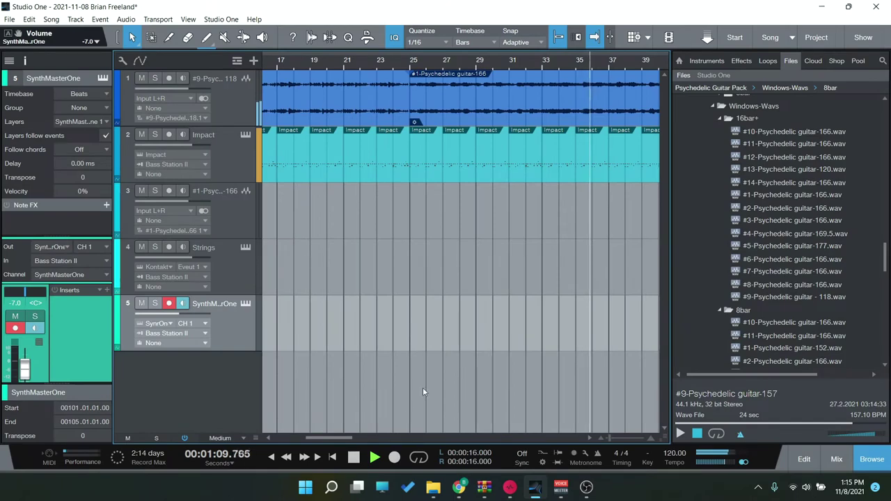
# Examine the upcoming guitar and strings events around bars 57 to 77 while the song plays
pyautogui.hscroll(10, 336, 439)
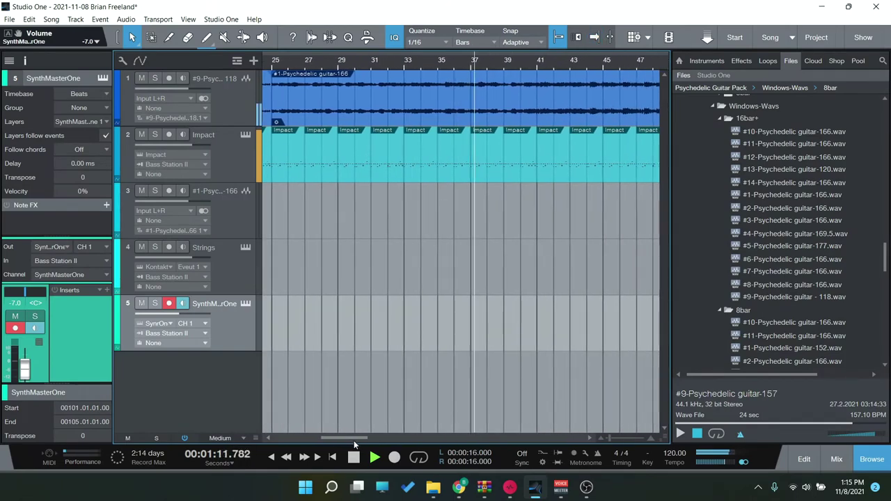
pyautogui.keyDown('ctrl'); pyautogui.scroll(-3, 530, 289); pyautogui.keyUp('ctrl')
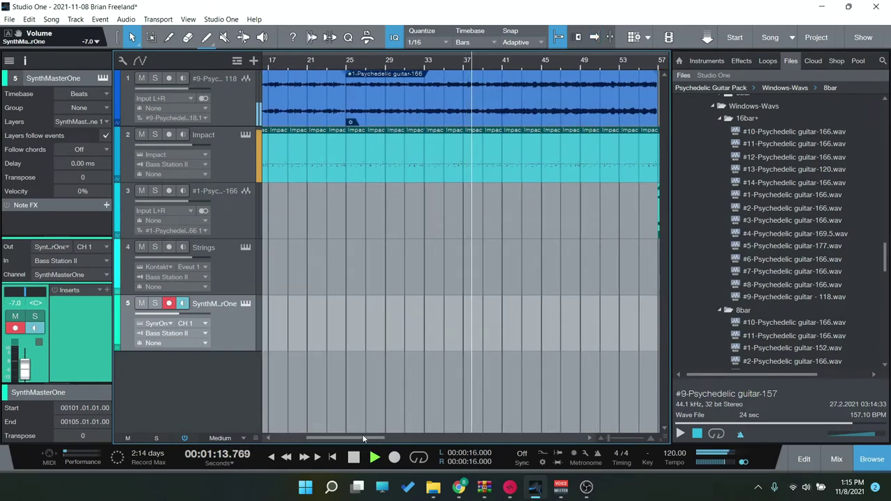
pyautogui.moveTo(364, 437); pyautogui.dragTo(387, 437)
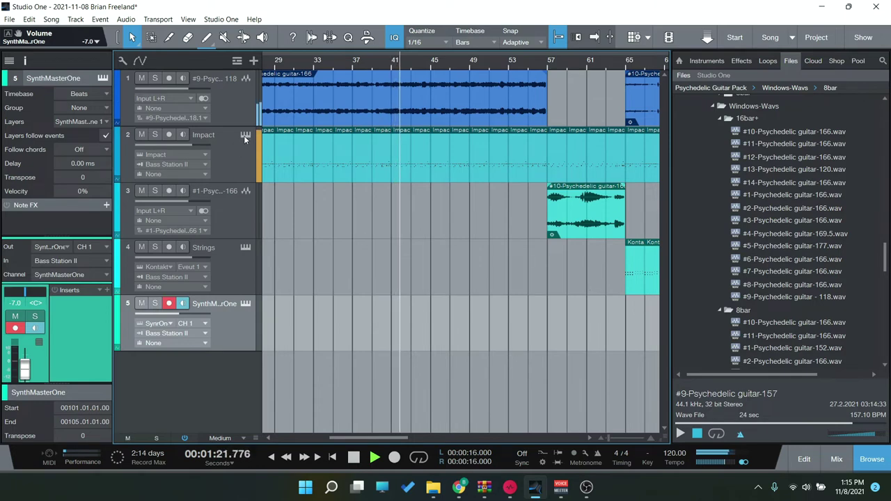
pyautogui.moveTo(390, 439); pyautogui.dragTo(406, 436)
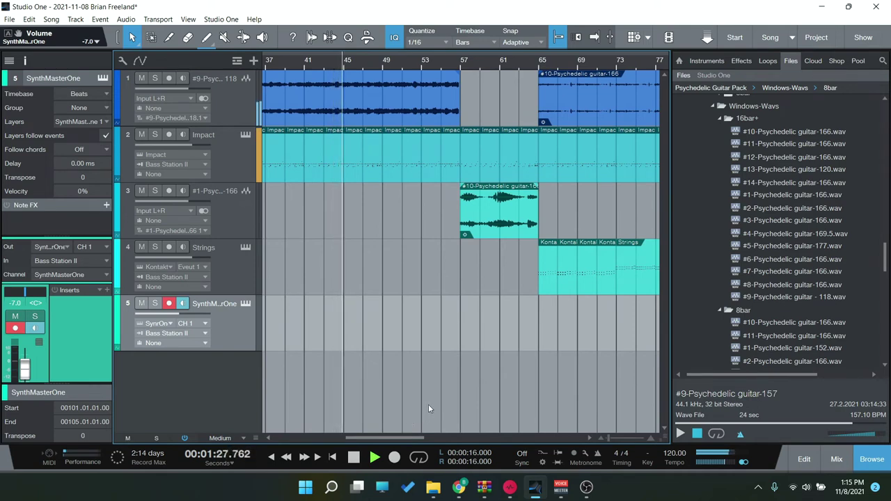
# Switch the Impact track's drum kit to the Hazy and Lazy preset while the song keeps playing
pyautogui.click(245, 136)
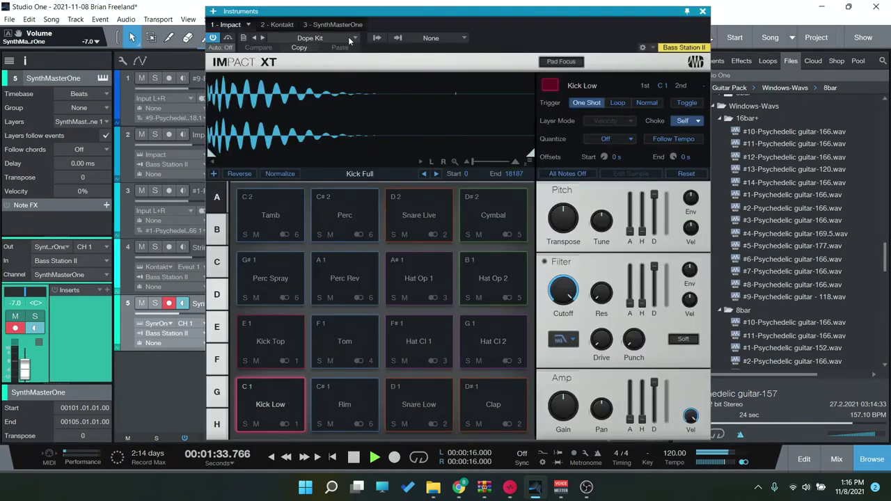
pyautogui.click(348, 36)
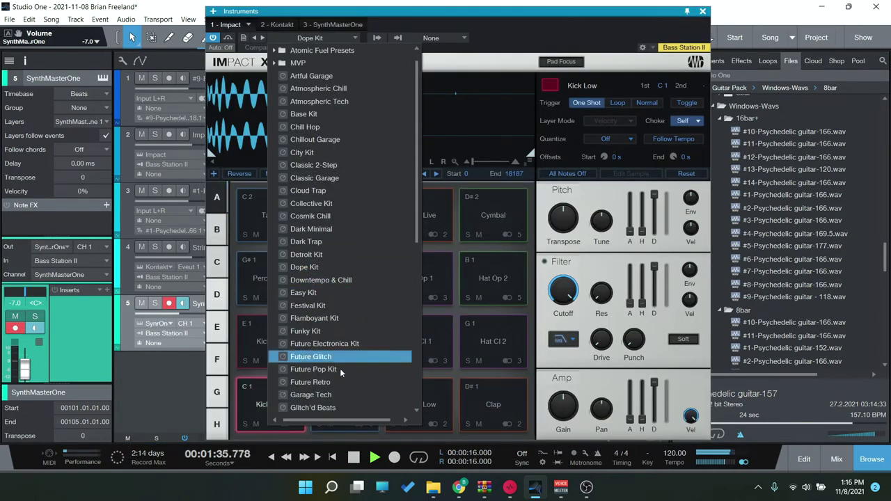
pyautogui.scroll(-3, 340, 368)
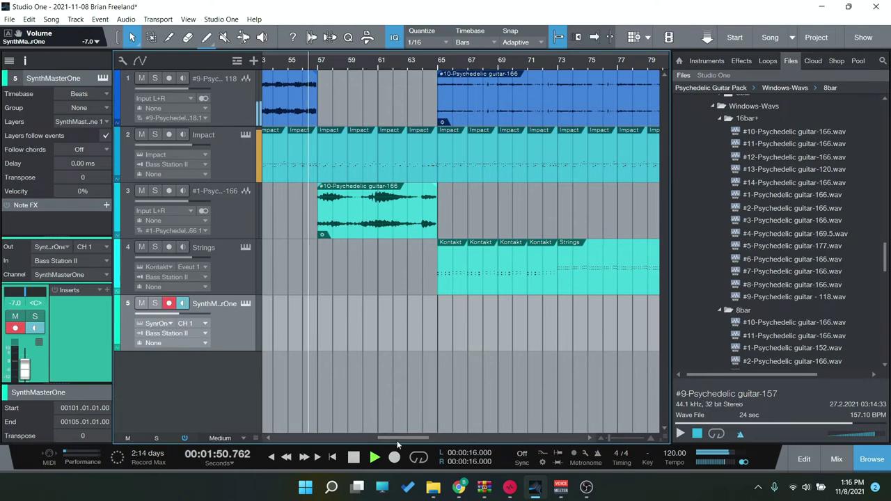
# Follow the playback through the guitar, Impact and strings events between about bars 57 and 91
pyautogui.moveTo(396, 436); pyautogui.dragTo(395, 435)
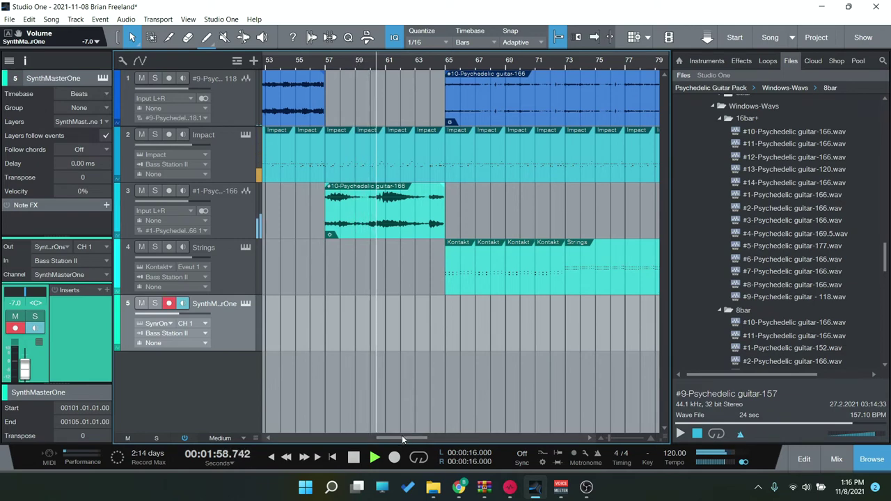
pyautogui.moveTo(402, 437); pyautogui.dragTo(408, 440)
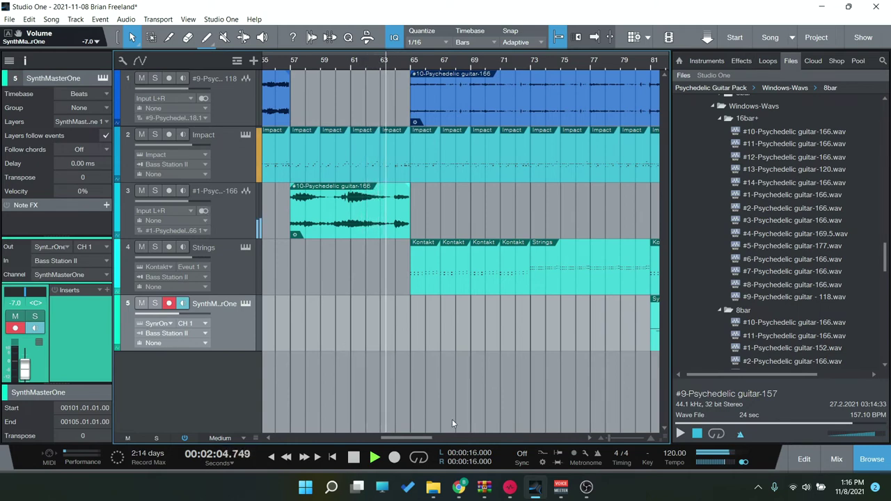
pyautogui.moveTo(430, 441); pyautogui.dragTo(438, 441)
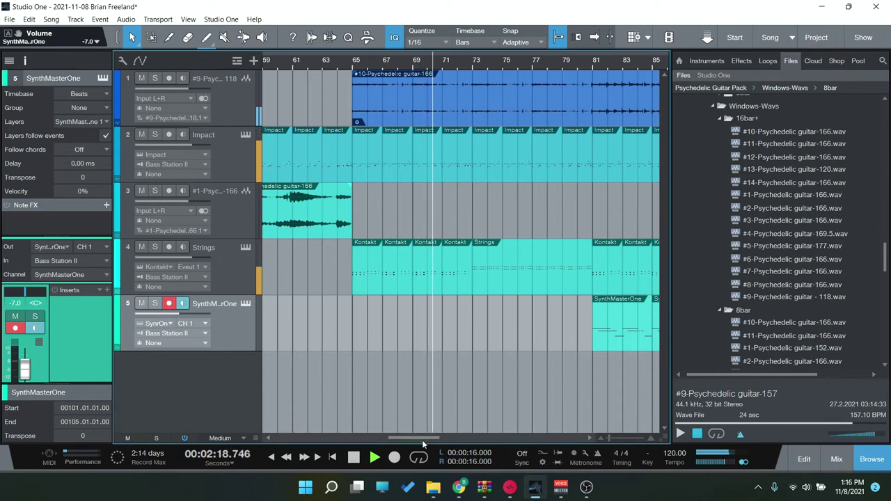
pyautogui.moveTo(422, 440); pyautogui.dragTo(434, 443)
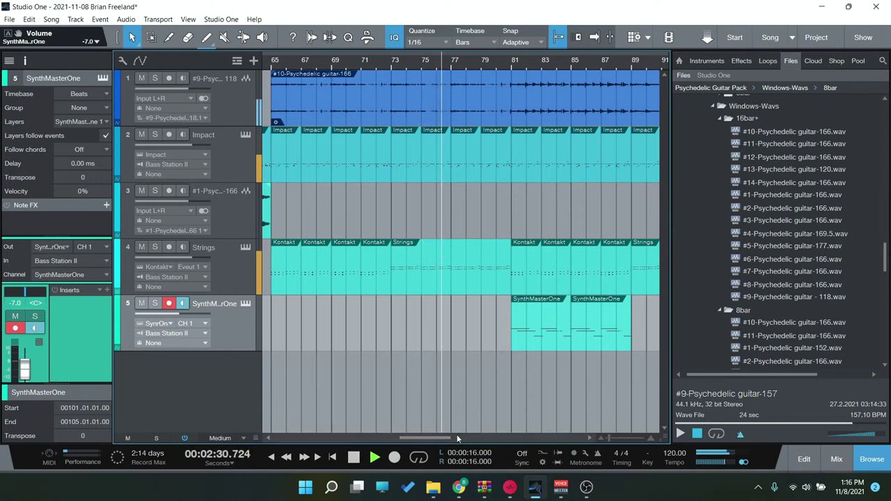
# Load the Artful Garage preset in the Impact track's instrument and close the instrument window
pyautogui.click(245, 136)
pyautogui.click(355, 38)
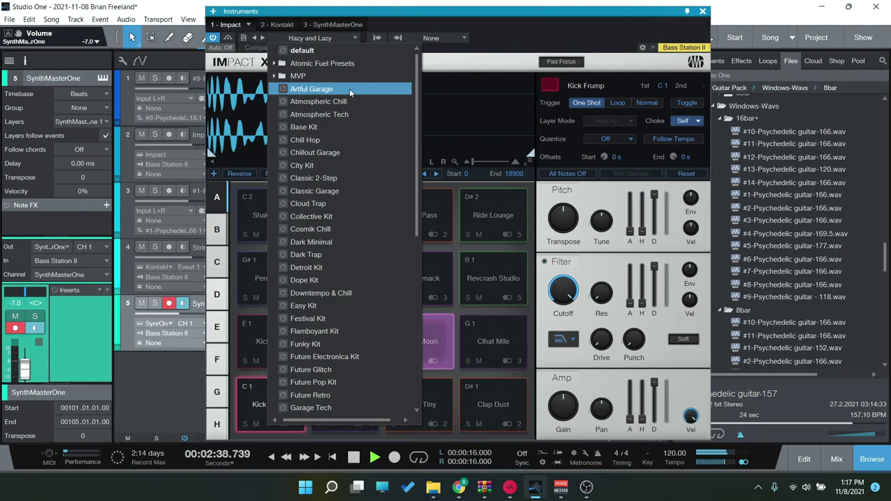
pyautogui.click(349, 89)
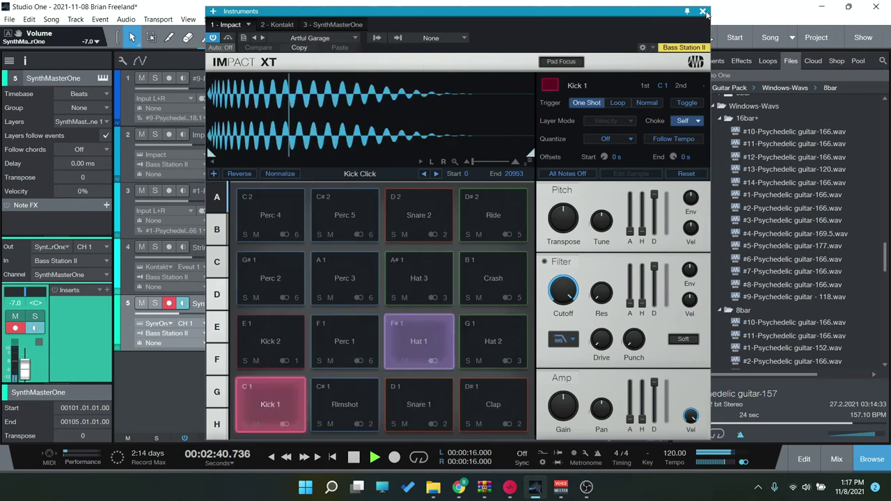
pyautogui.click(704, 12)
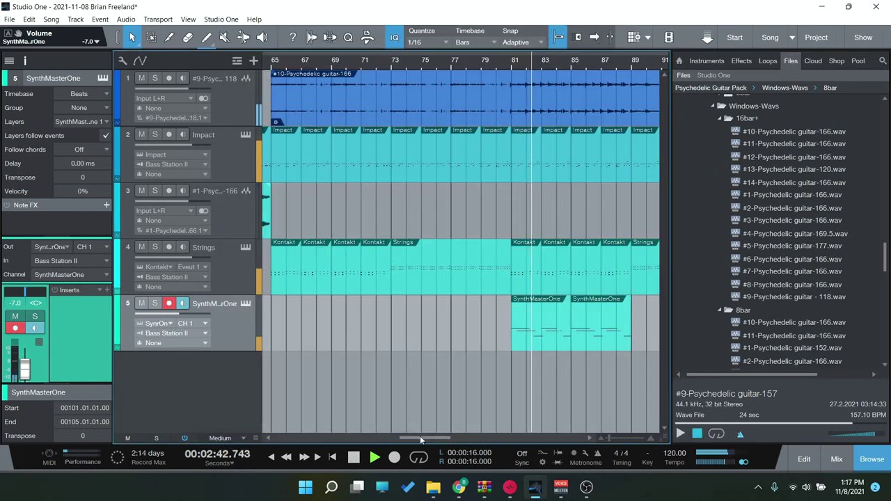
# Follow the playback past the SynthMasterOne events, examining the arrangement from about bar 79 to bar 133
pyautogui.moveTo(420, 436); pyautogui.dragTo(446, 407)
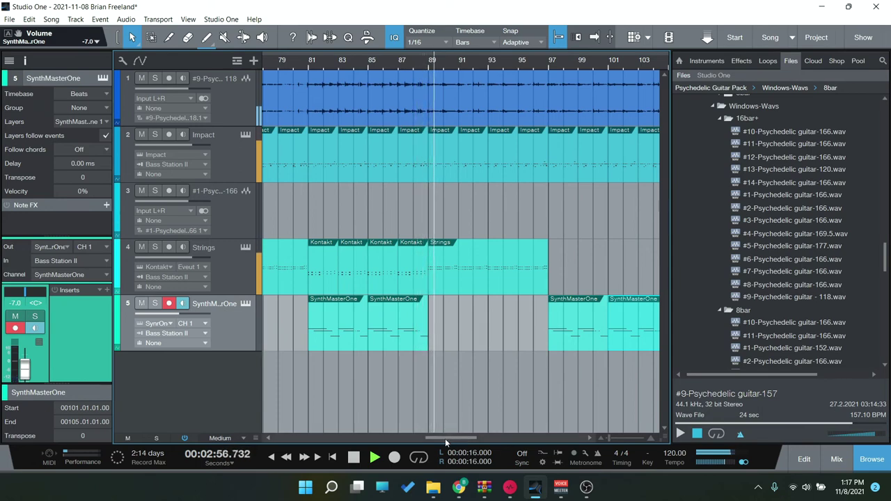
pyautogui.moveTo(445, 439); pyautogui.dragTo(452, 439)
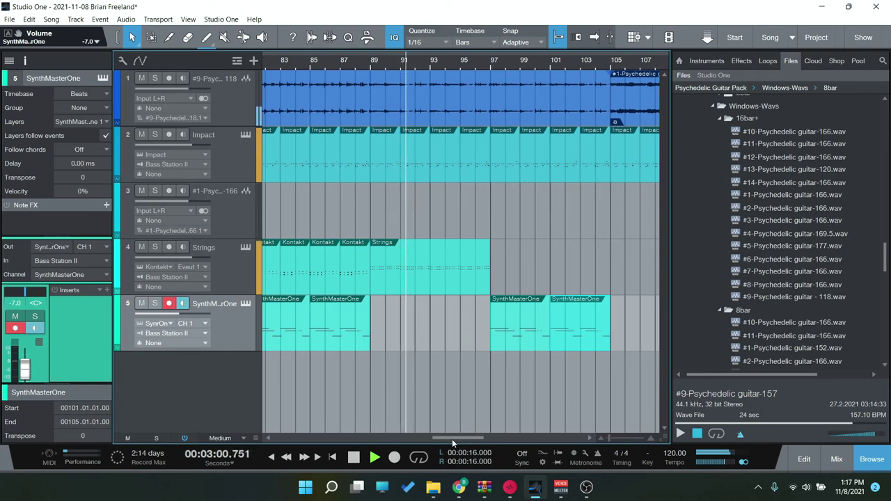
pyautogui.moveTo(452, 439); pyautogui.dragTo(567, 392)
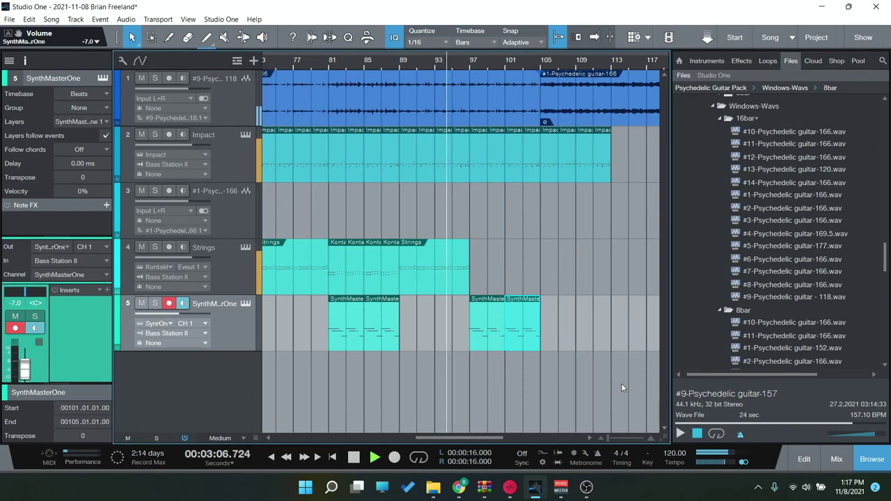
pyautogui.moveTo(457, 438); pyautogui.dragTo(474, 436)
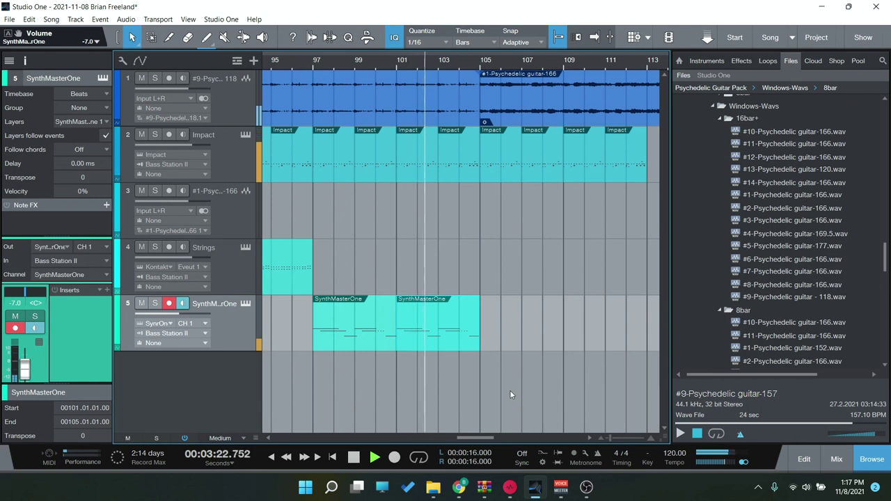
pyautogui.moveTo(490, 437); pyautogui.dragTo(464, 440)
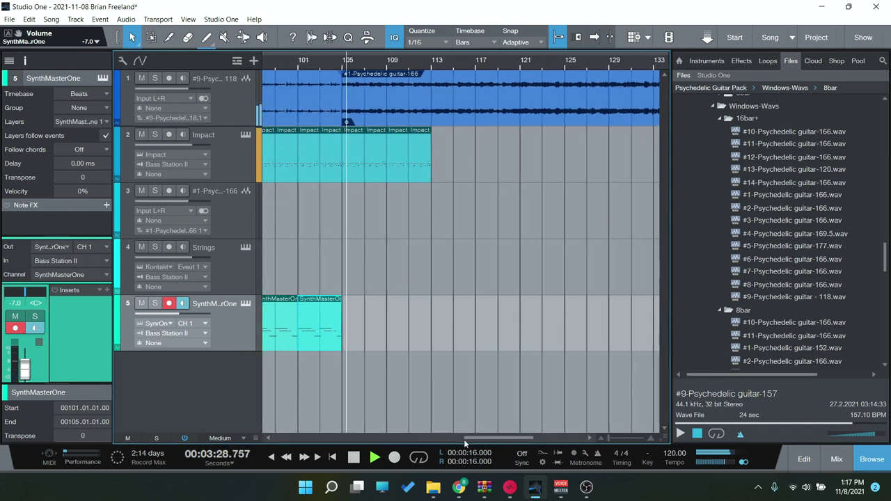